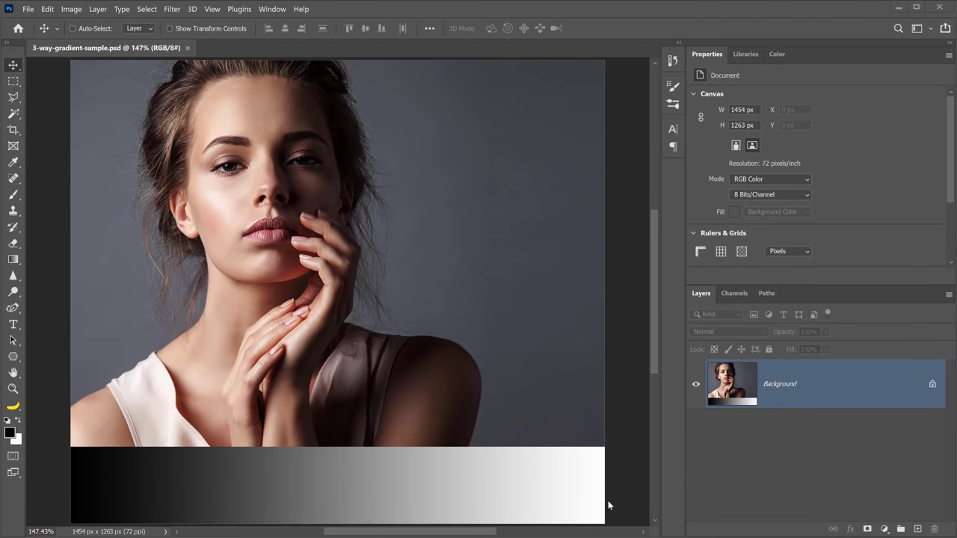
- Convert the portrait's Background layer into a smart object, renaming it Layer 0
right_click(855, 393)
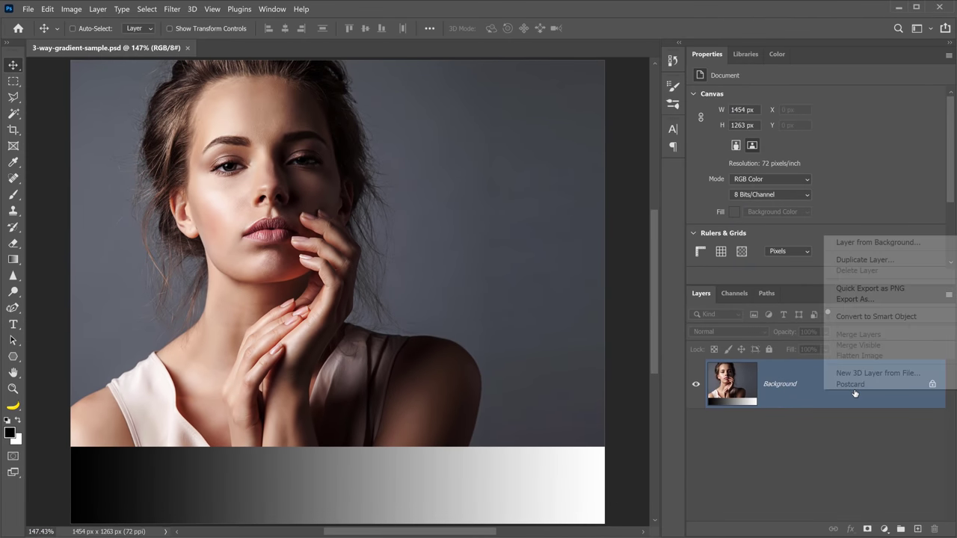
click(874, 317)
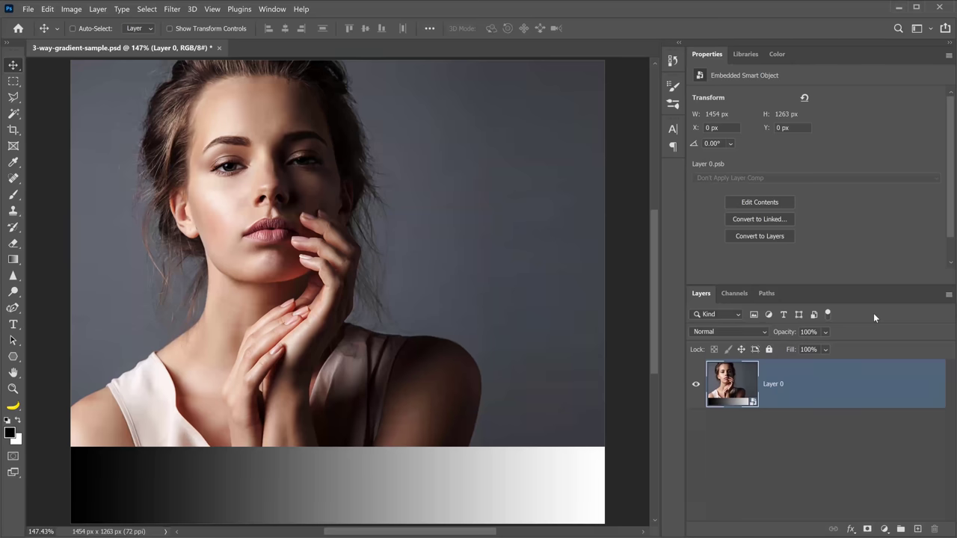
- Launch Filter > Camera Raw Filter on the smart object and expand the Color Grading panel
click(172, 9)
click(185, 89)
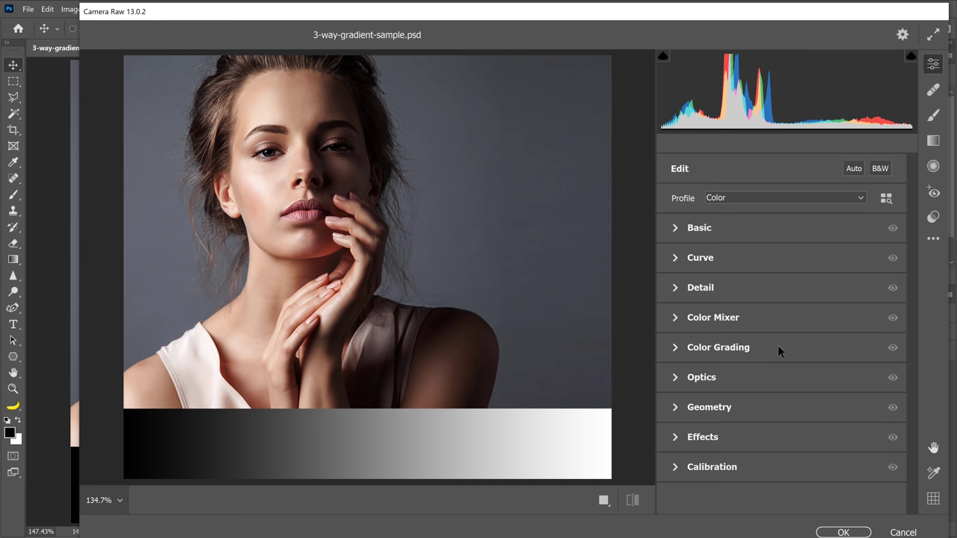
click(738, 350)
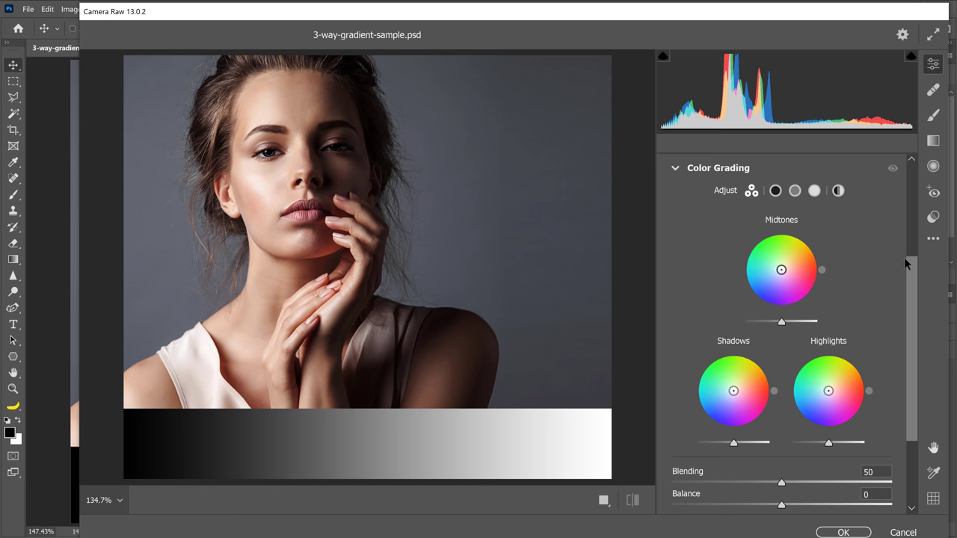
- Tint the Shadows wheel blue, Midtones green-teal and Highlights warm orange
drag(909, 261, 908, 281)
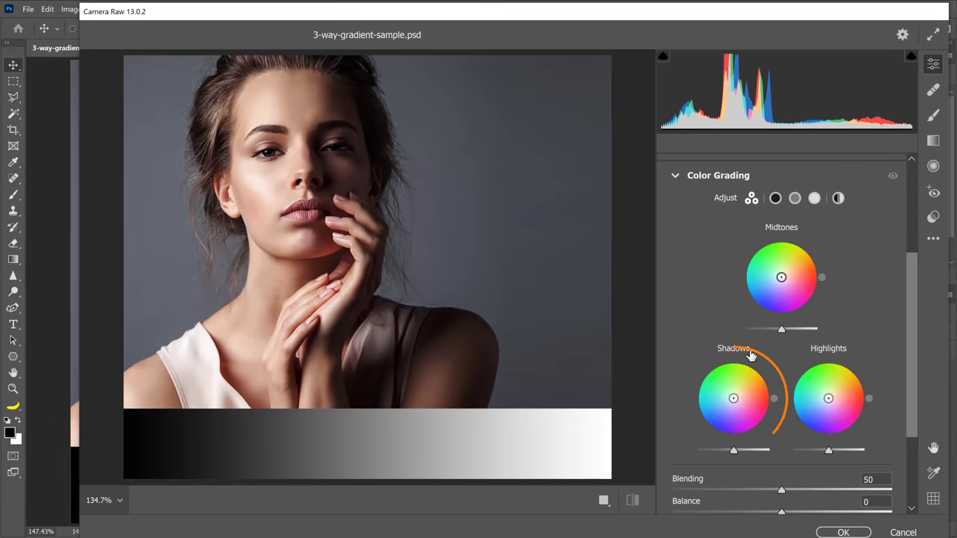
drag(733, 402, 713, 439)
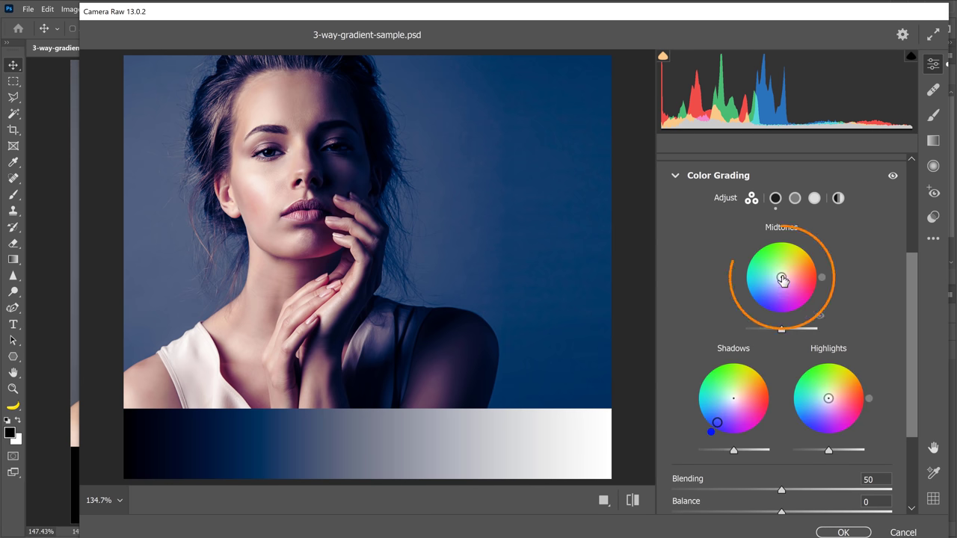
drag(782, 280, 767, 251)
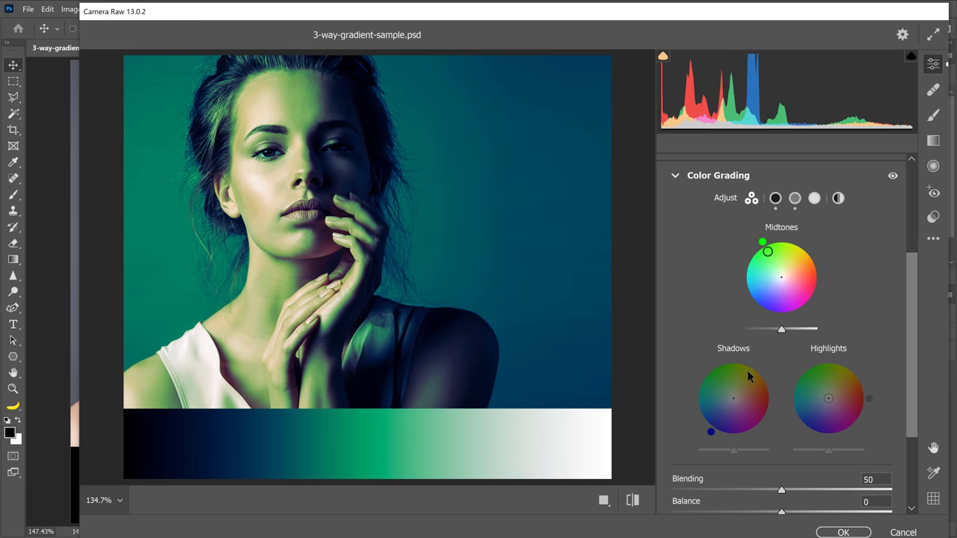
drag(828, 398, 850, 377)
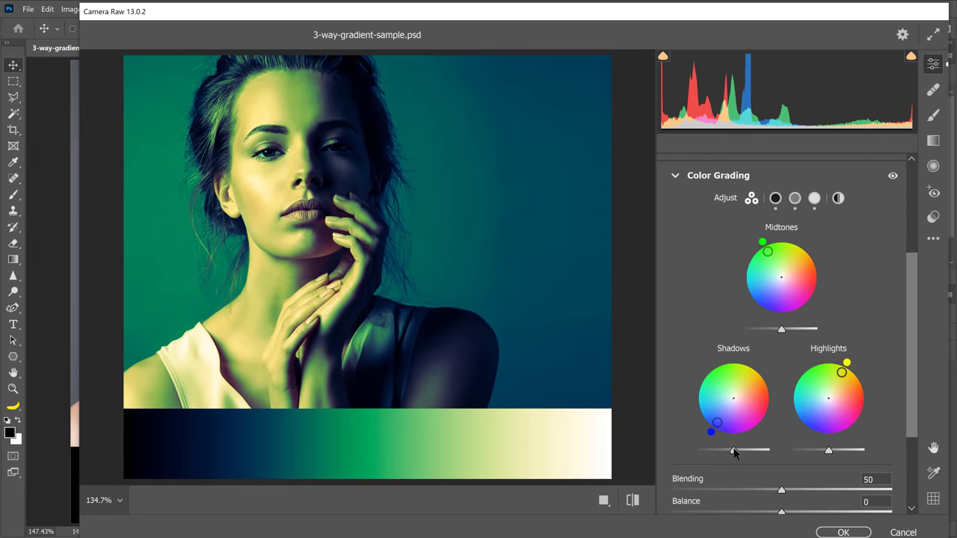
- Raise the Shadows luminance slider and lower the Highlights luminance slider
click(734, 450)
drag(734, 450, 754, 452)
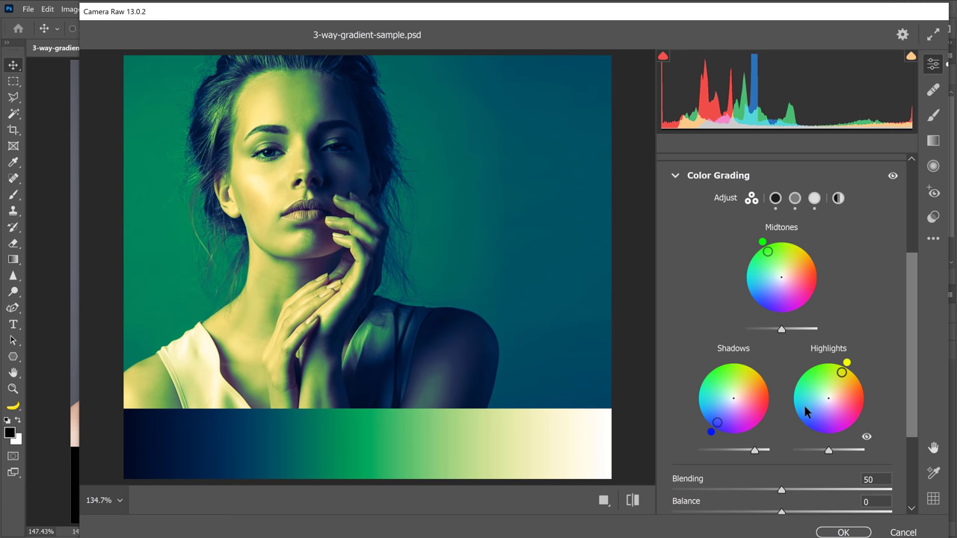
click(829, 450)
drag(829, 450, 801, 451)
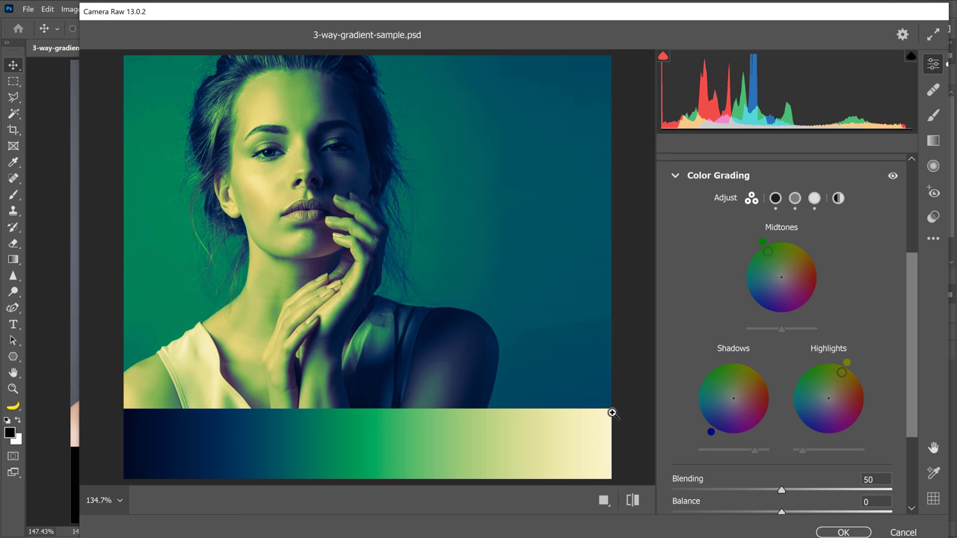
- Brighten the midtone grade slightly and lower Blending to 22
click(782, 329)
mouse_move(784, 334)
mouse_down()
mouse_move(806, 333)
mouse_move(763, 334)
mouse_move(809, 333)
mouse_move(758, 333)
mouse_move(790, 333)
mouse_up()
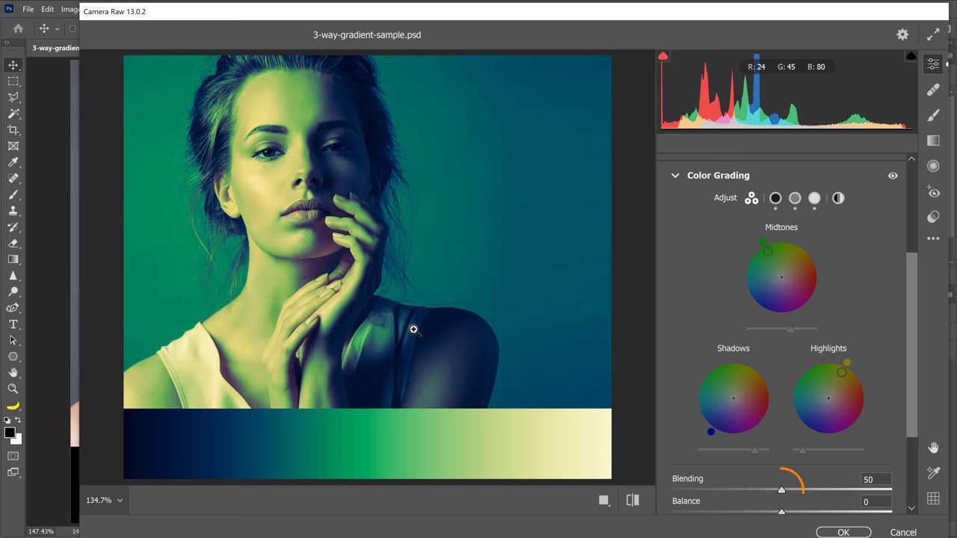
click(782, 491)
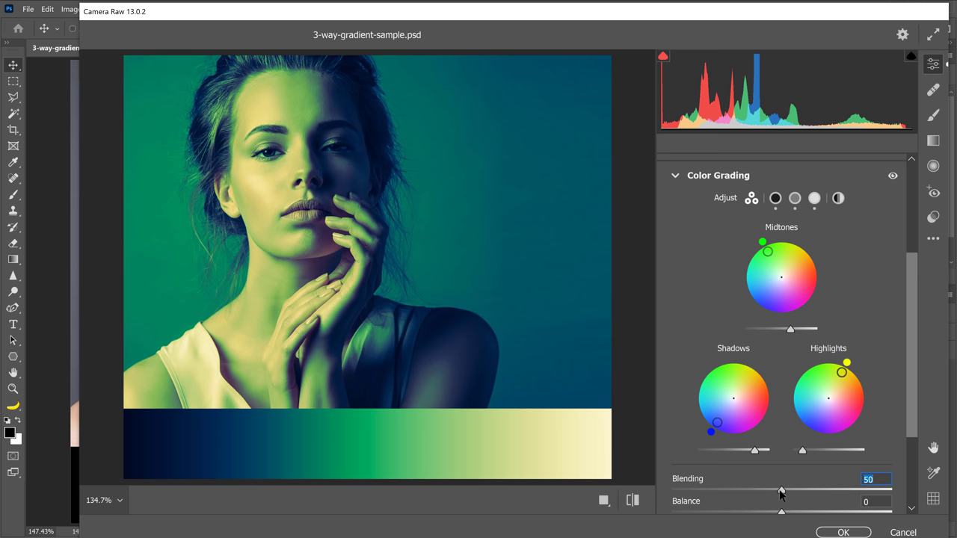
drag(781, 494, 721, 501)
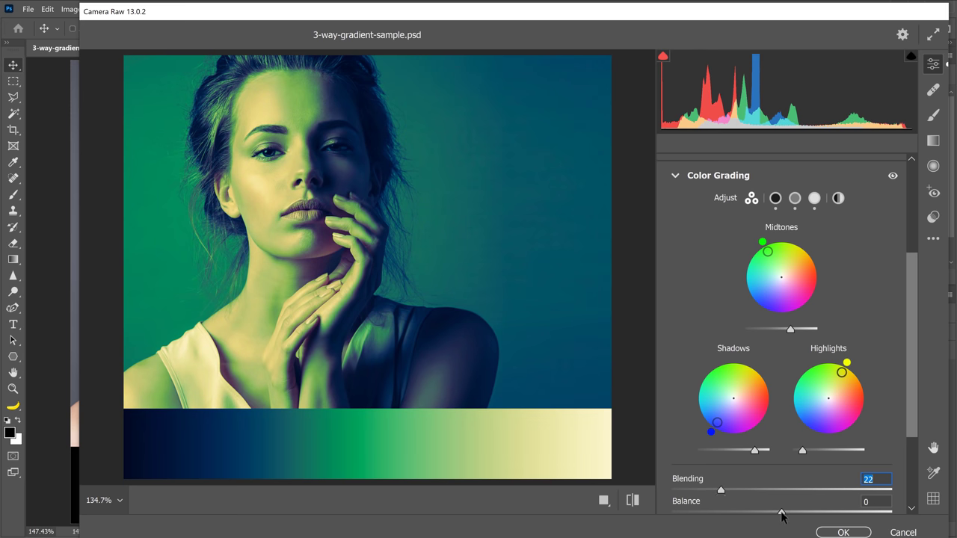
- Try Balance toward shadows and toward highlights, then reset it to 0
drag(781, 514, 680, 513)
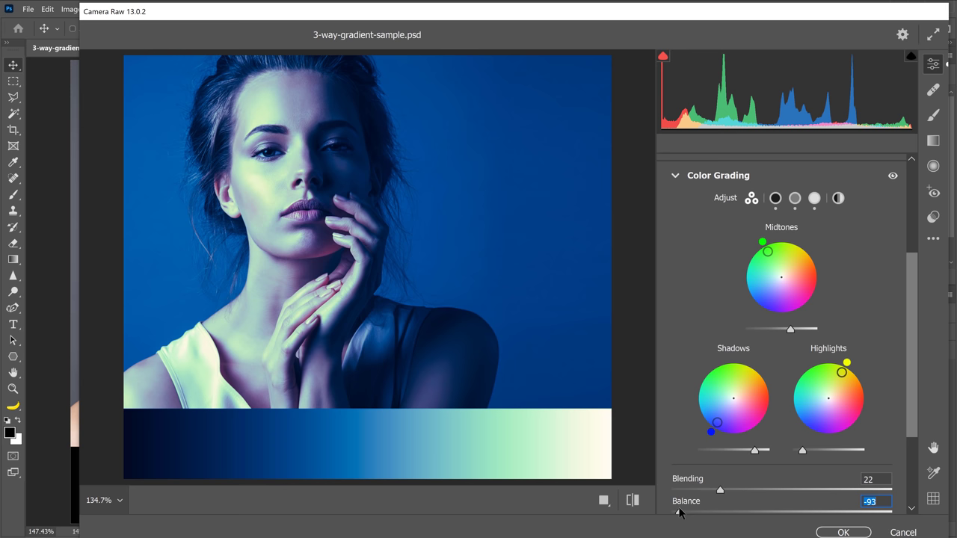
drag(679, 514, 890, 514)
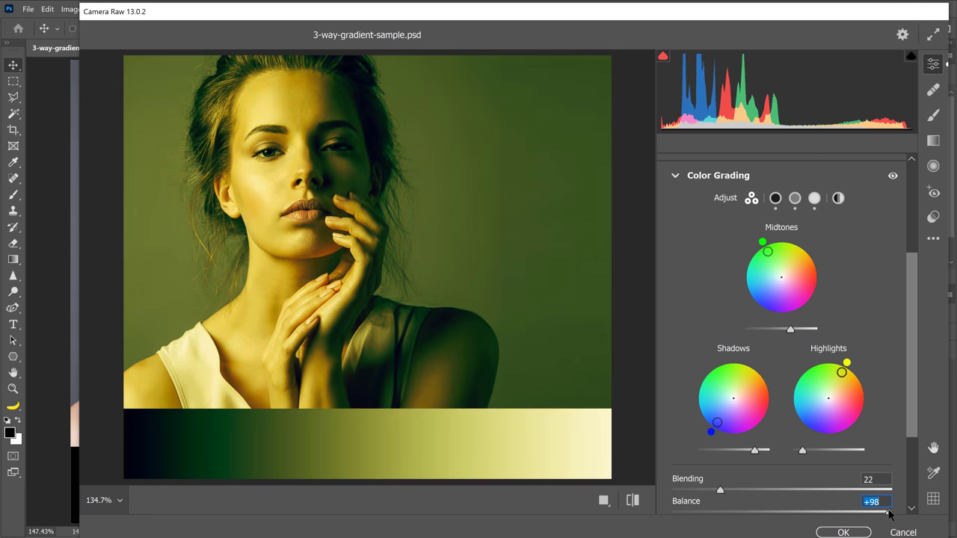
double_click(890, 513)
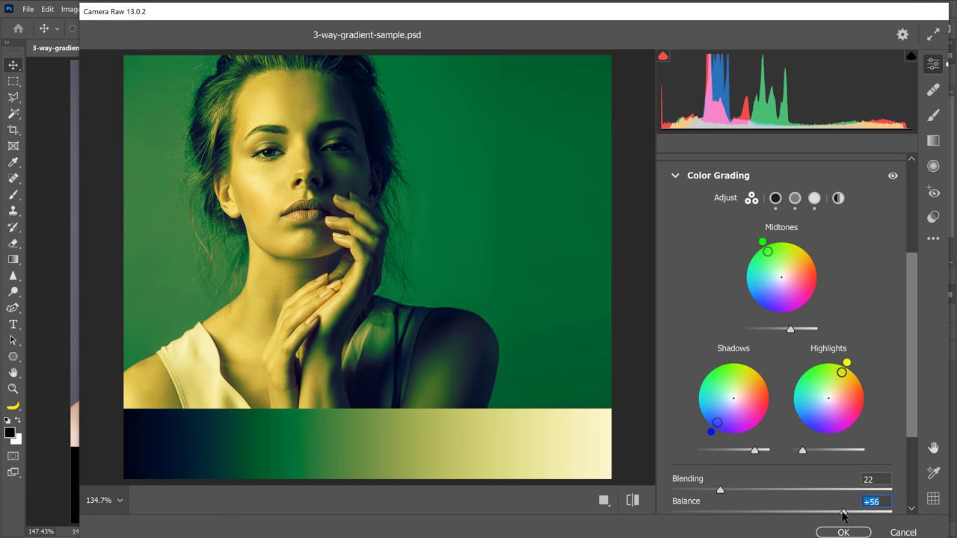
- Reset Blending to 50 and return the Shadows, Highlights and Midtones wheels to neutral
double_click(719, 490)
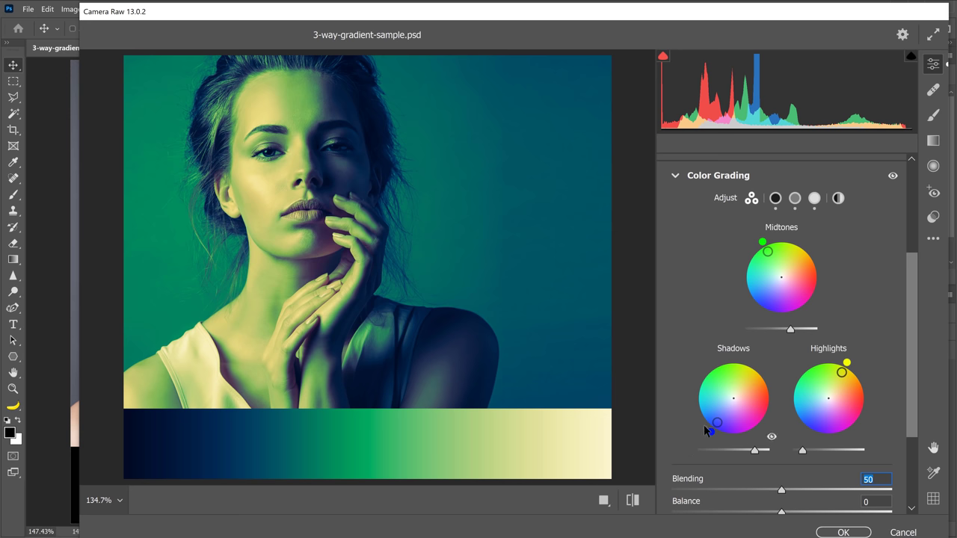
double_click(709, 398)
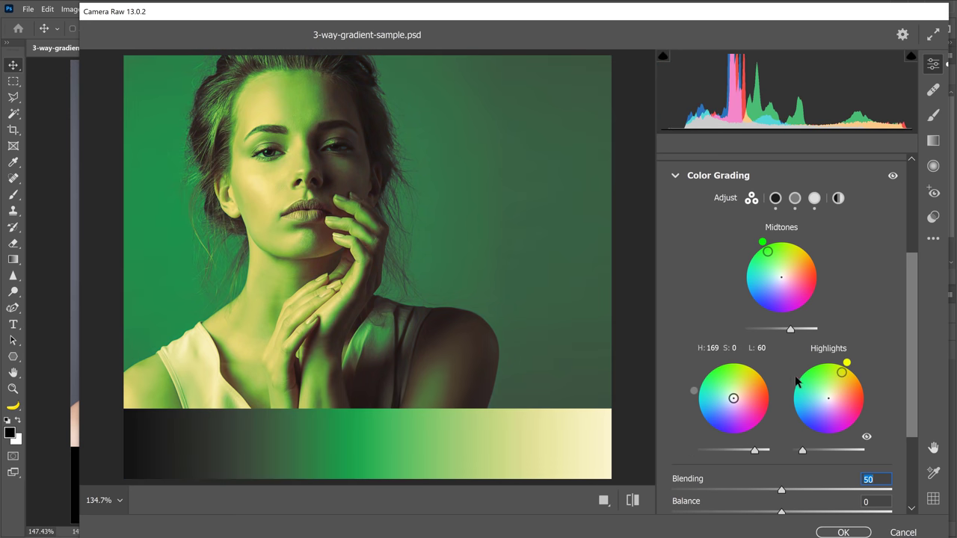
double_click(807, 393)
double_click(783, 302)
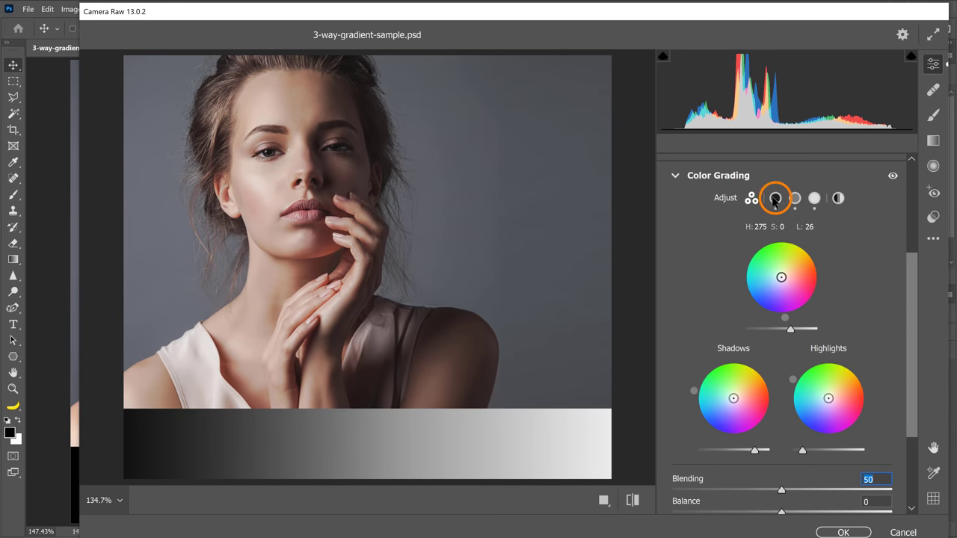
- Grade the shadows teal-blue with Hue 208, Saturation 59 and Luminance +15
click(774, 199)
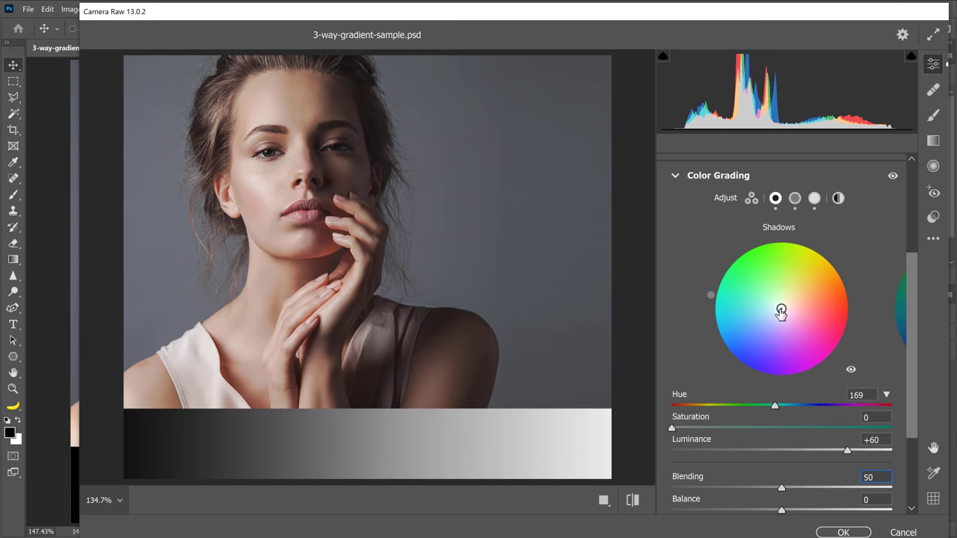
mouse_move(782, 308)
mouse_down()
mouse_move(723, 304)
mouse_move(769, 308)
mouse_move(747, 307)
mouse_move(762, 306)
mouse_move(769, 322)
mouse_move(763, 305)
mouse_move(799, 313)
mouse_move(763, 310)
mouse_up()
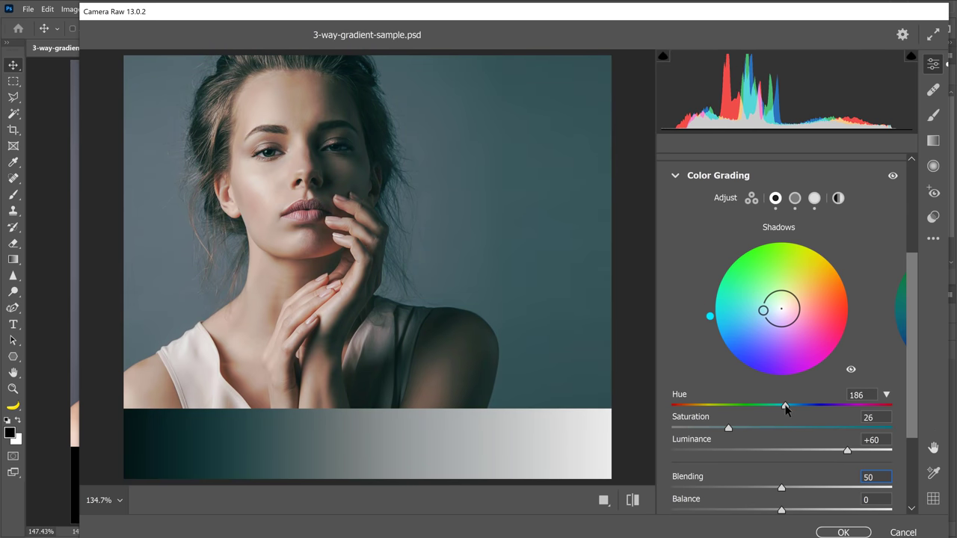
mouse_move(786, 409)
mouse_down()
mouse_move(729, 411)
mouse_move(815, 407)
mouse_move(771, 408)
mouse_move(809, 407)
mouse_move(794, 409)
mouse_up()
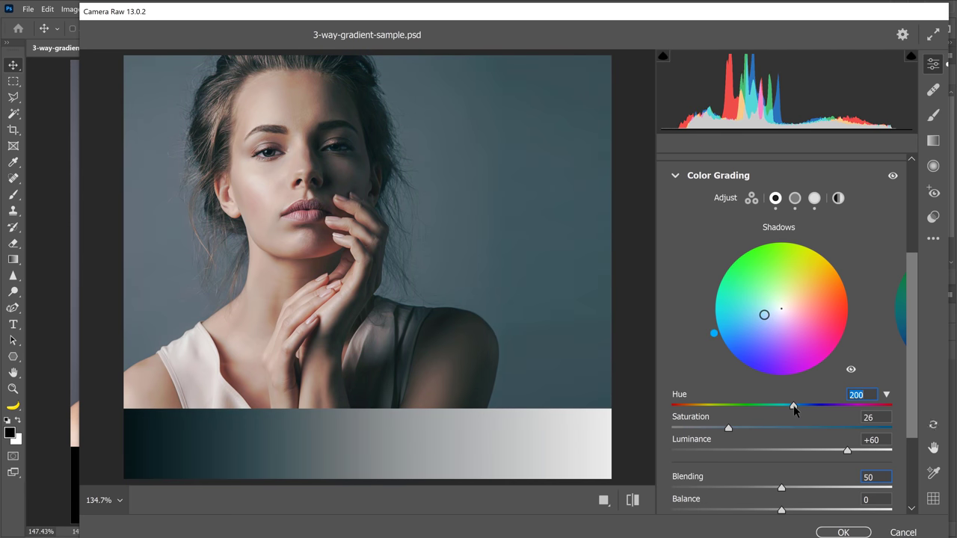
key(shift)
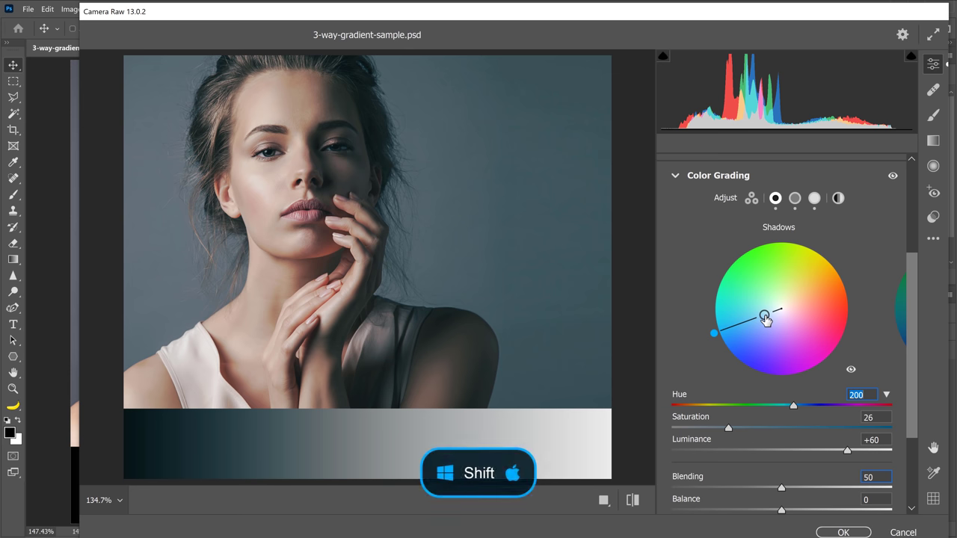
mouse_move(764, 315)
mouse_down()
mouse_move(722, 326)
mouse_move(781, 309)
mouse_move(726, 327)
mouse_move(780, 309)
mouse_move(740, 323)
mouse_move(755, 319)
mouse_up()
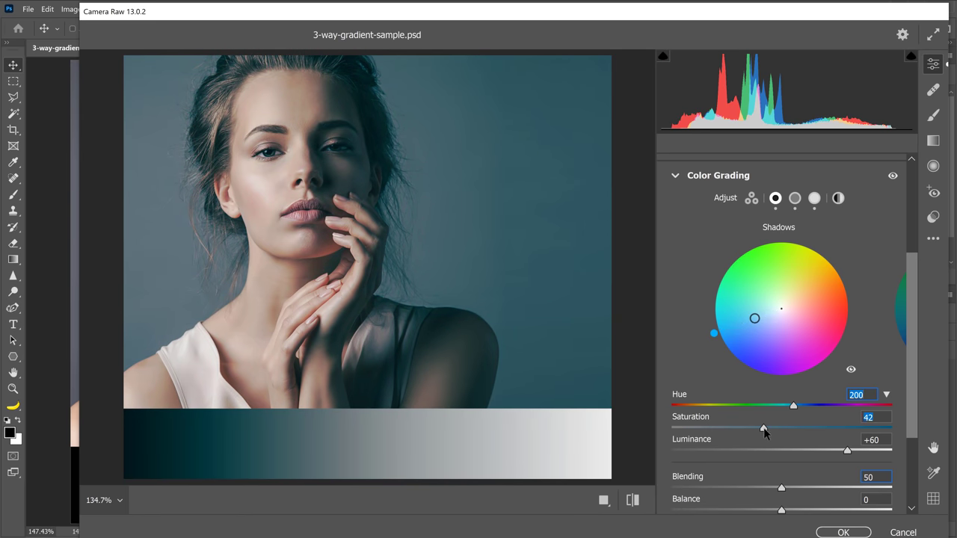
drag(764, 429, 798, 408)
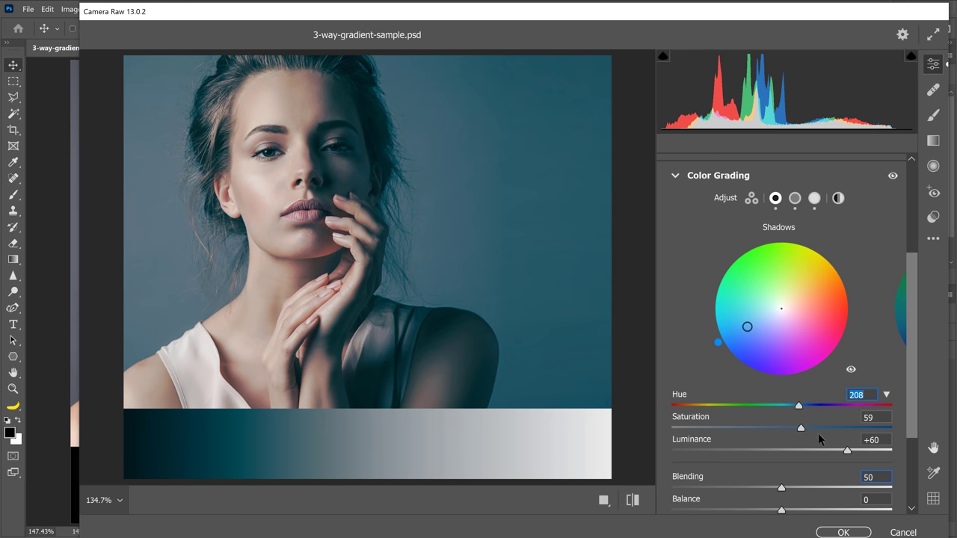
drag(848, 451, 798, 451)
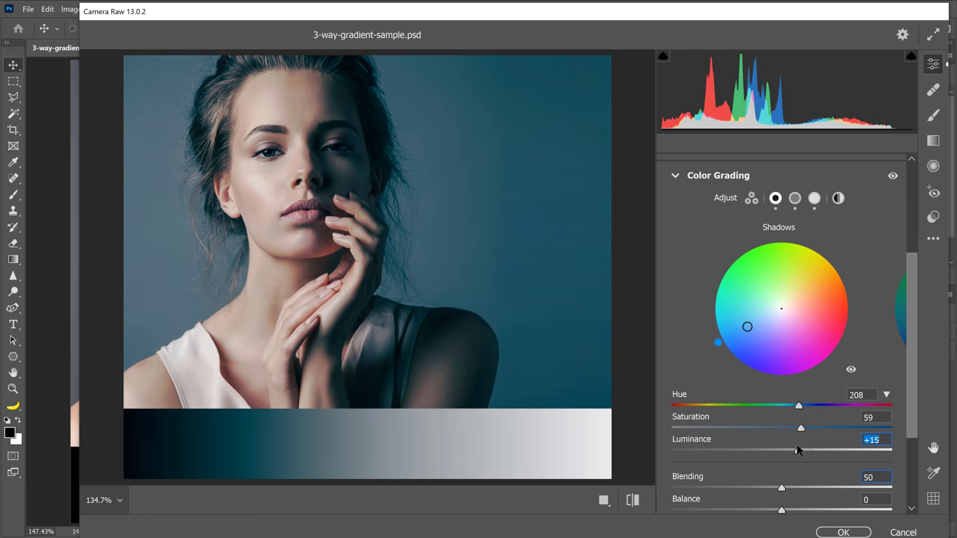
- Set midtones to teal (Hue 162, Saturation 16) and highlights to orange (Hue 30, Saturation 43)
click(795, 200)
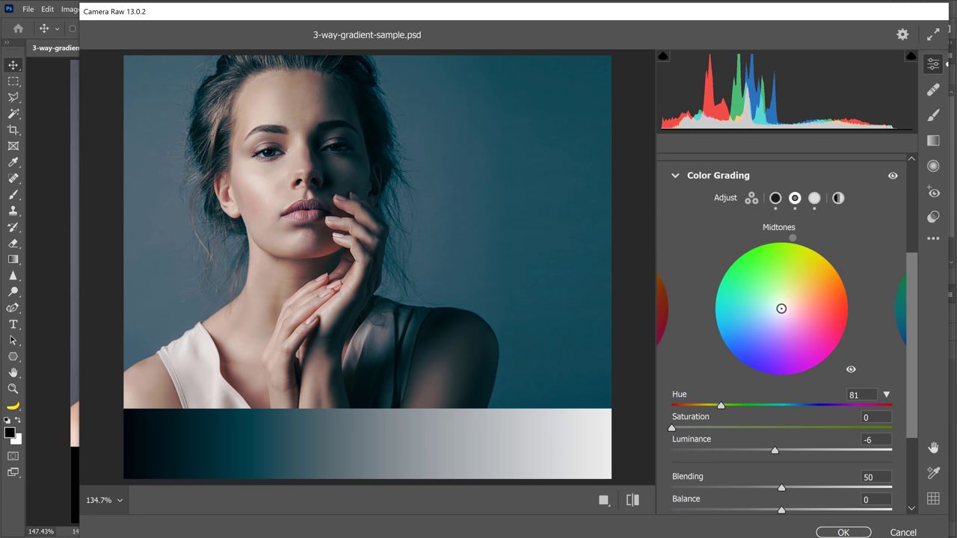
drag(781, 308, 771, 305)
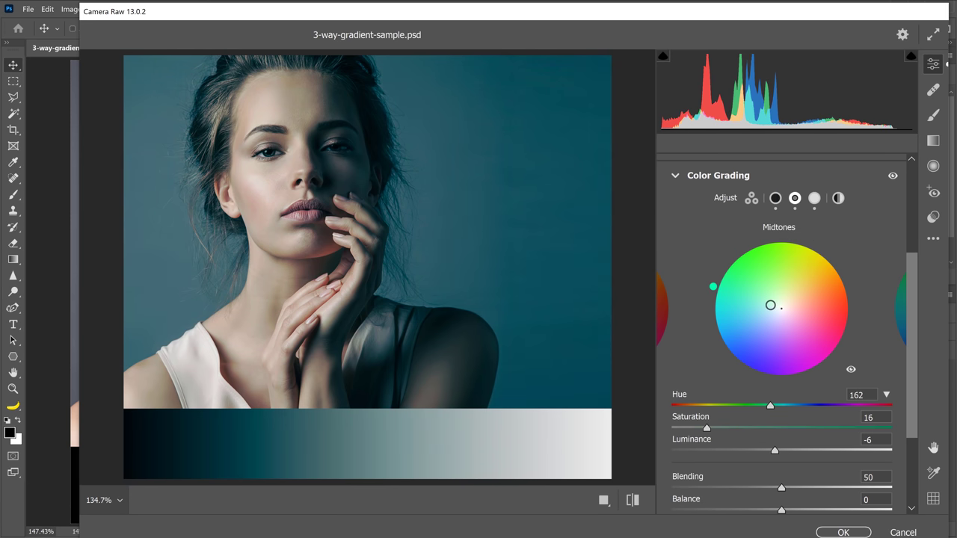
click(815, 198)
drag(782, 311, 795, 297)
drag(804, 293, 807, 294)
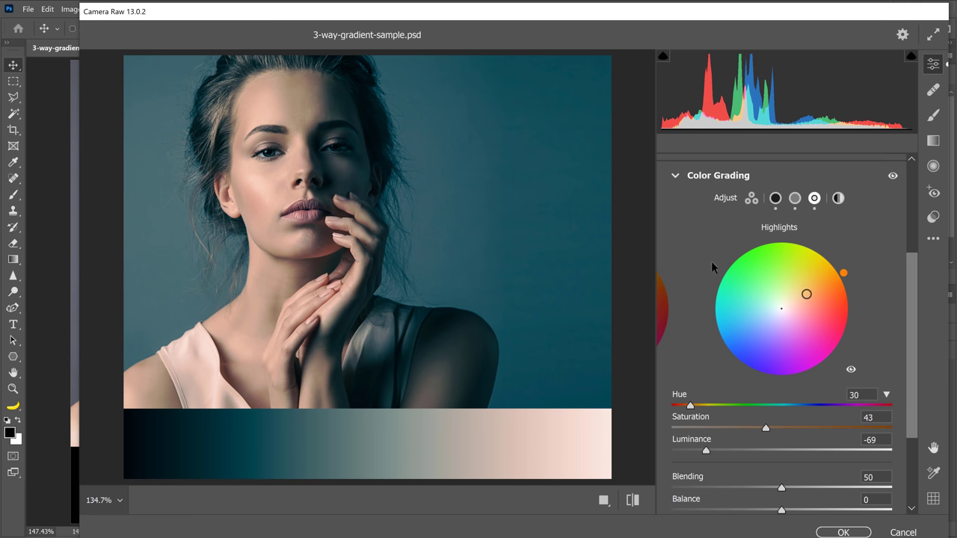
- Leave the Global grade untinted at Luminance -4 and apply the Camera Raw smart filter
click(843, 203)
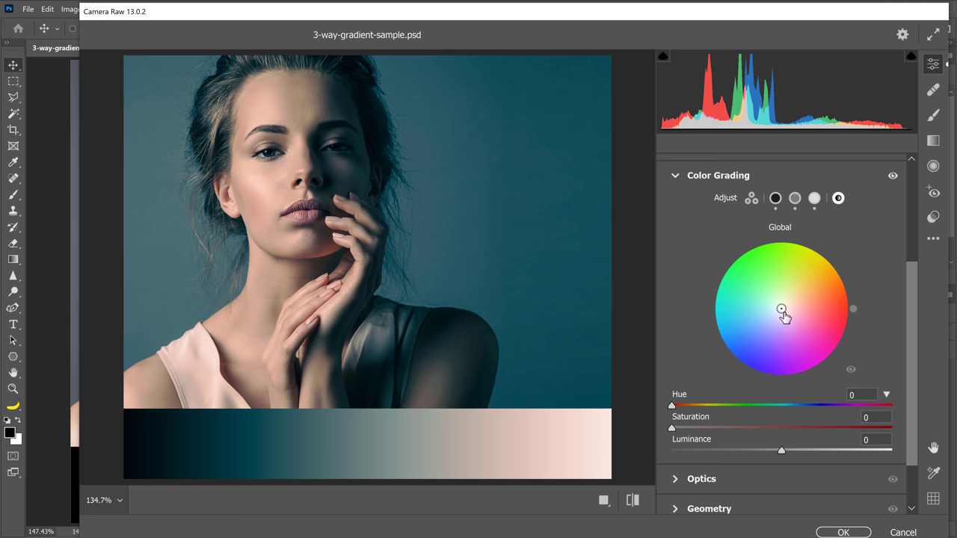
drag(782, 313, 766, 284)
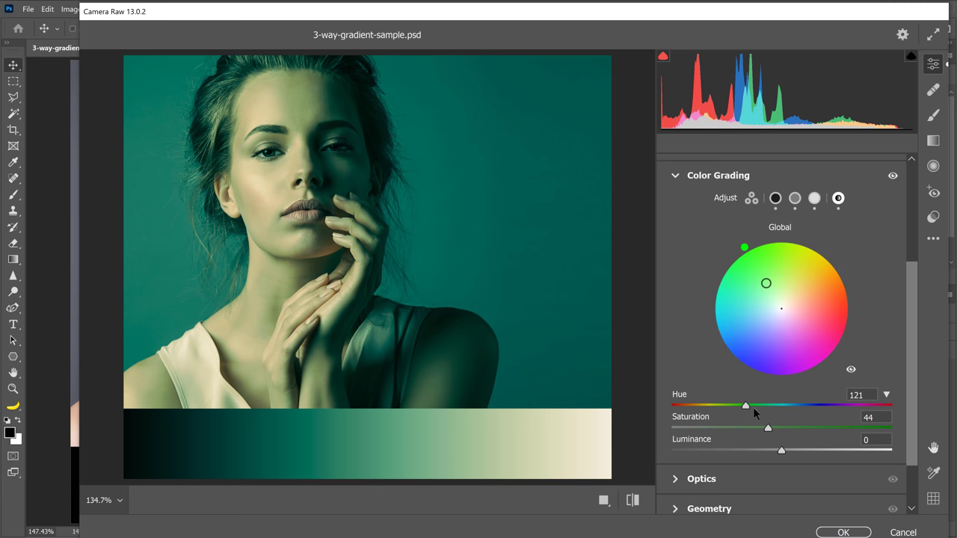
drag(744, 406, 768, 448)
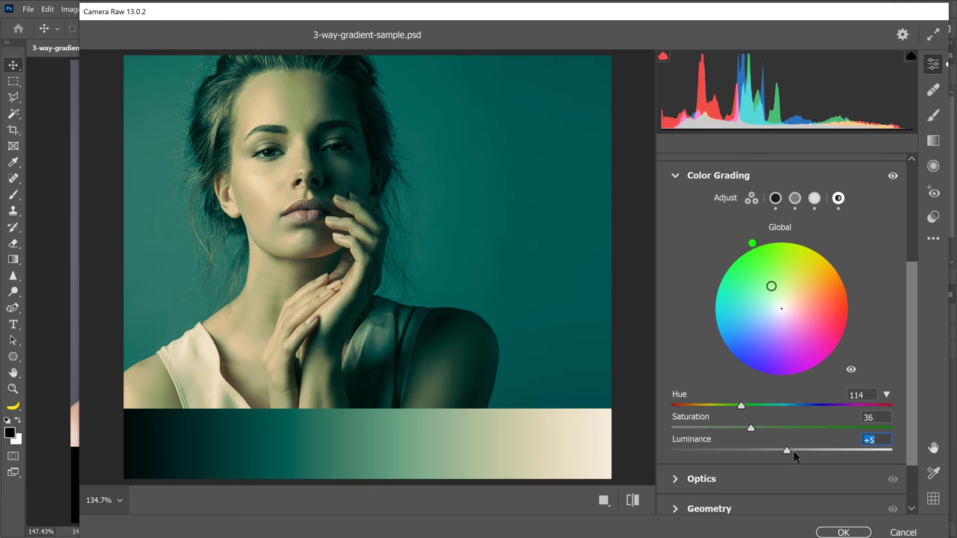
click(799, 312)
double_click(799, 311)
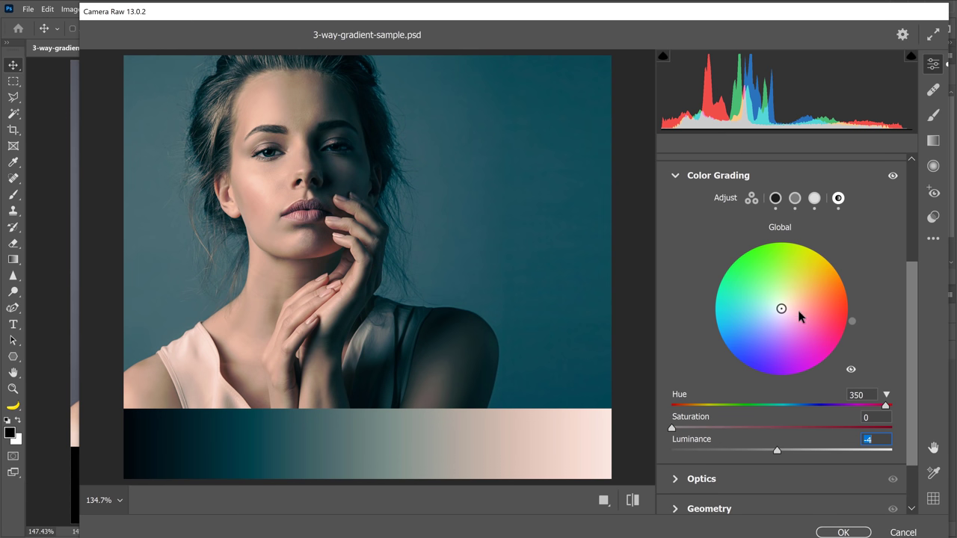
click(845, 532)
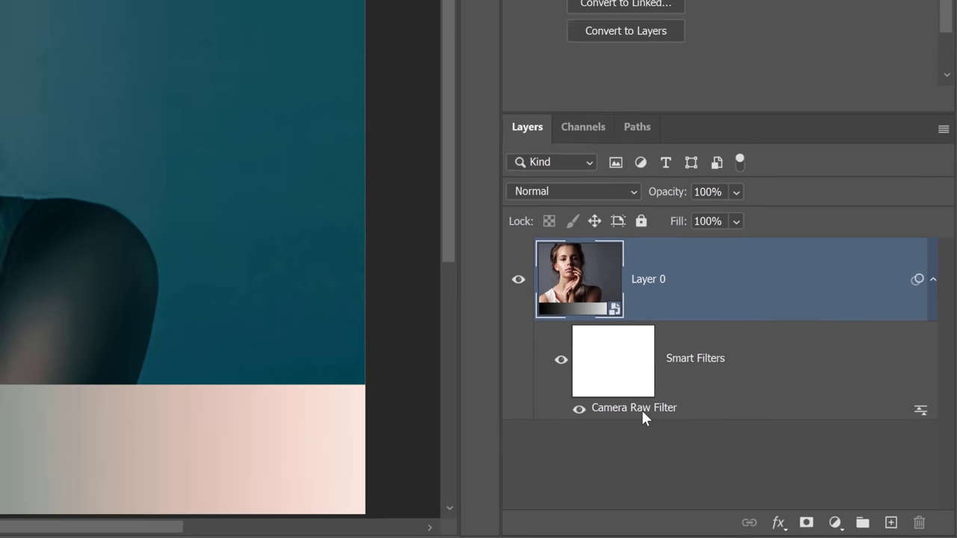
- Reopen the Camera Raw Filter smart filter under Layer 0 to revisit its teal-and-peach grade
double_click(582, 383)
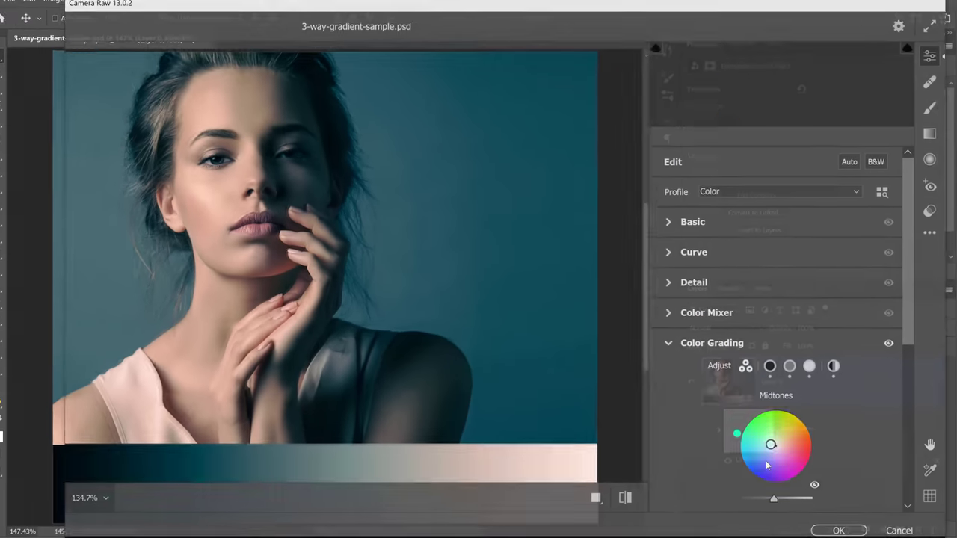